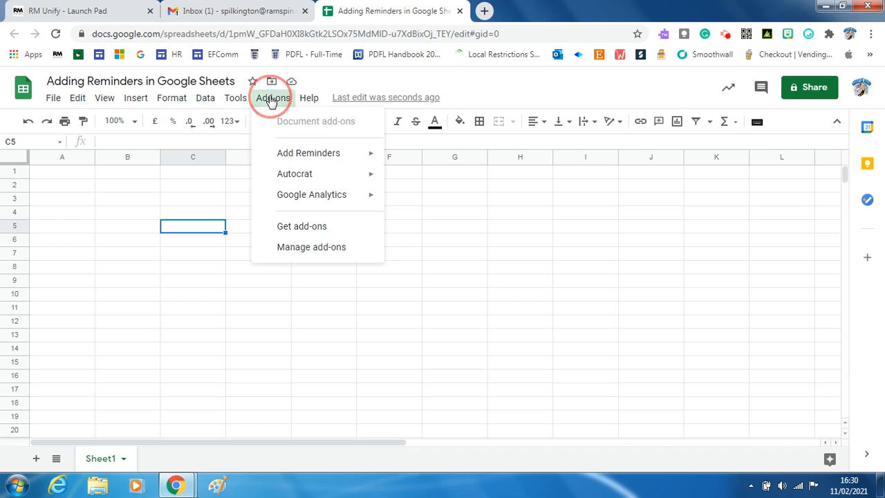
Step: Search the Google Workspace Marketplace for the Add Reminders add-on, view the results and close the Marketplace
left_click(294, 228)
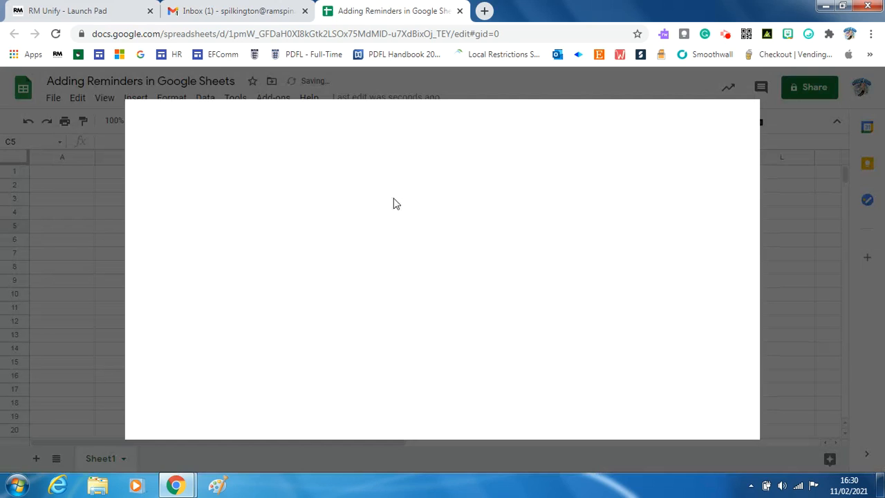
left_click(469, 118)
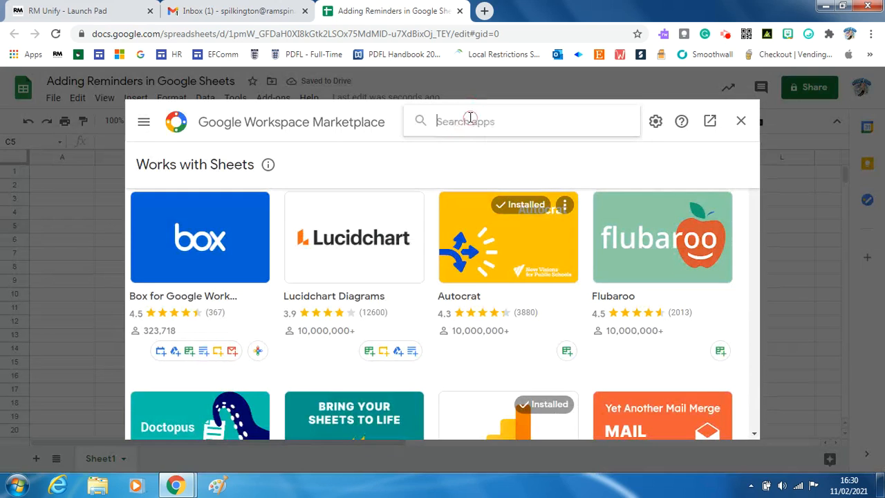
type("Add rem")
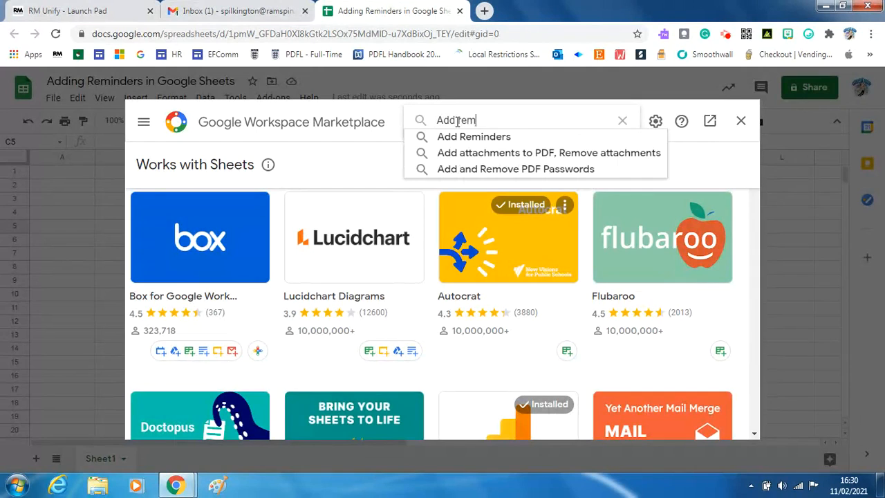
type("inders")
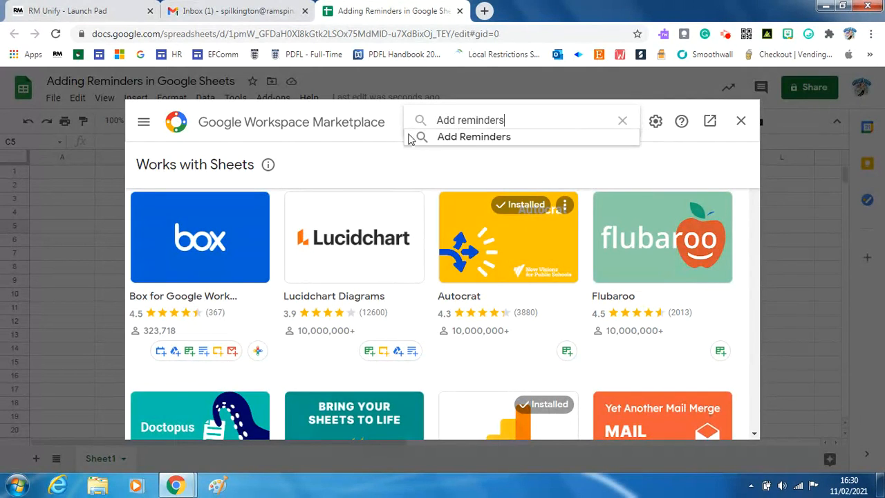
left_click(465, 135)
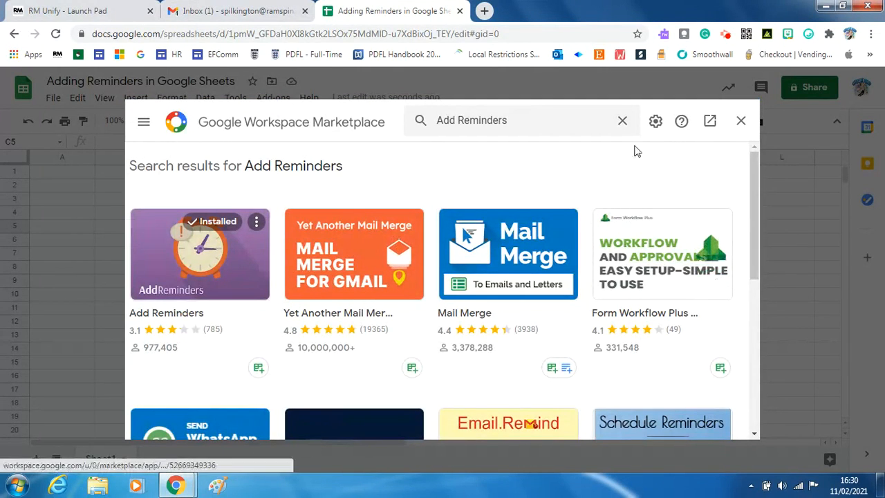
left_click(741, 124)
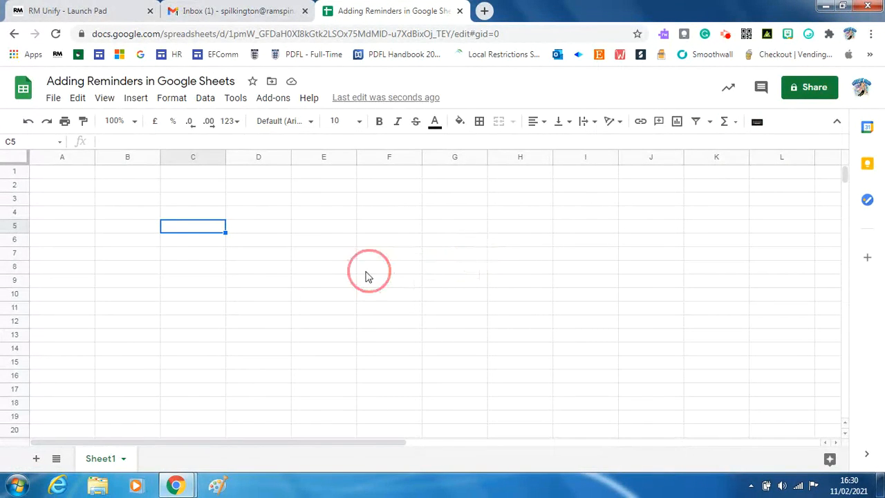
Step: Open the Add Reminders add-on's reminder setup for Sheet1
left_click(272, 101)
mouse_move(288, 158)
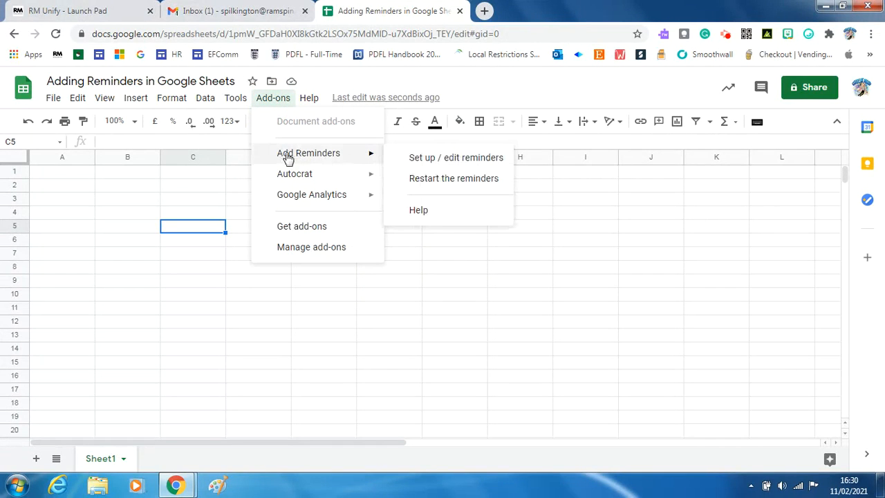
left_click(448, 161)
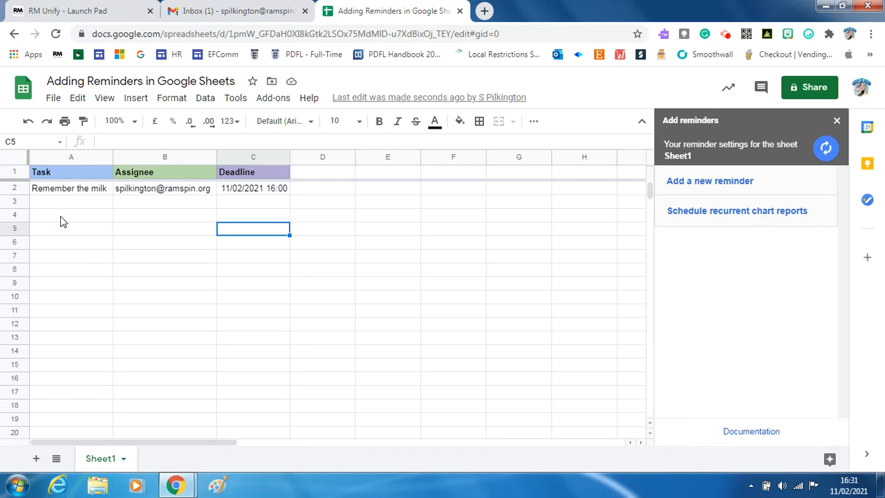
Step: Replace the sample task in cell A2 with "Send CPD records"
left_click(90, 194)
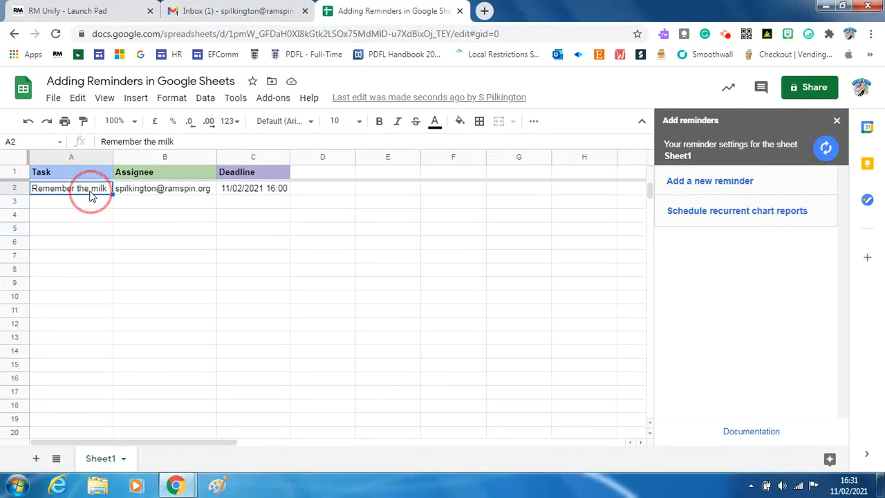
double_click(105, 188)
left_click_drag(105, 188, 33, 195)
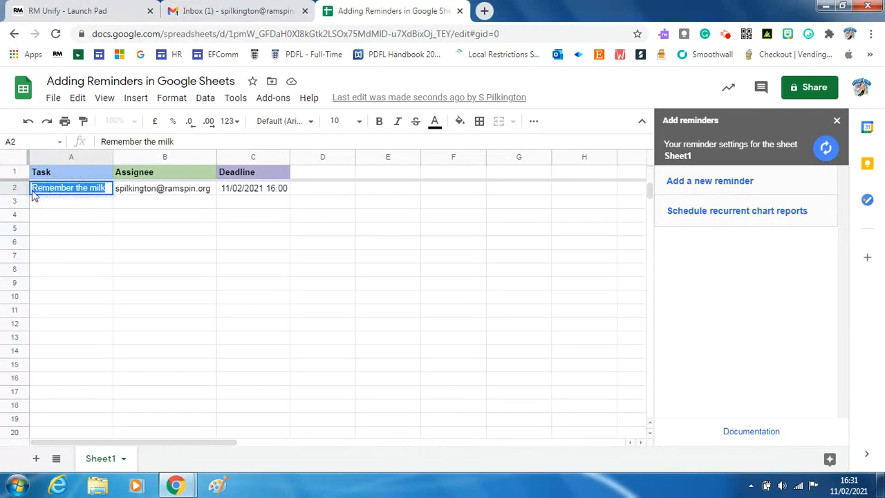
type("Send CPD records")
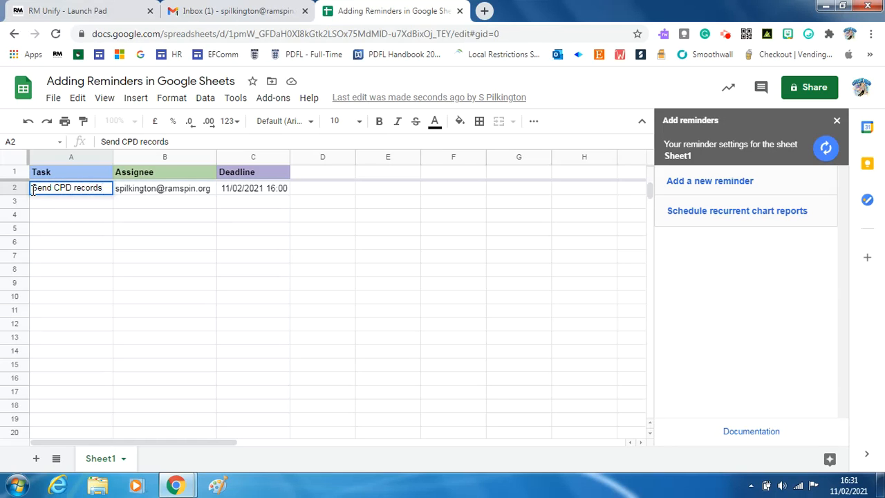
key("Return")
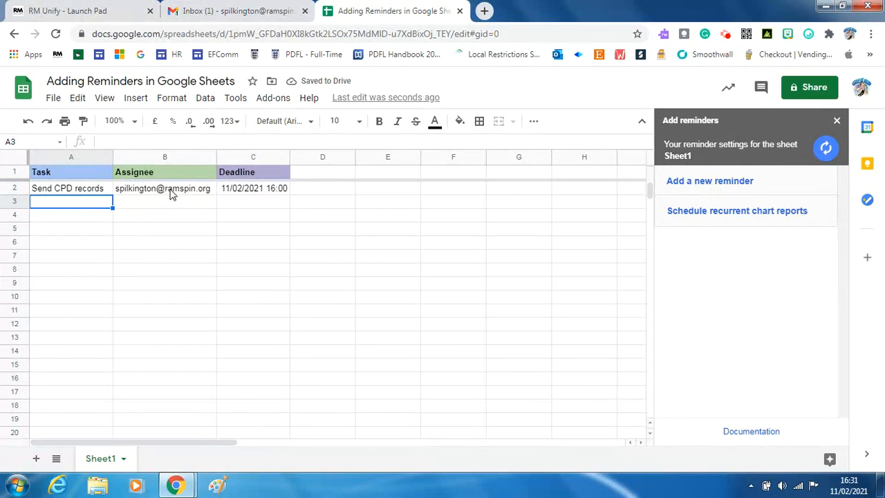
Step: Change the month of the deadline in cell C2 to March, making it 11/03/2021 16:00
mouse_move(171, 194)
double_click(241, 191)
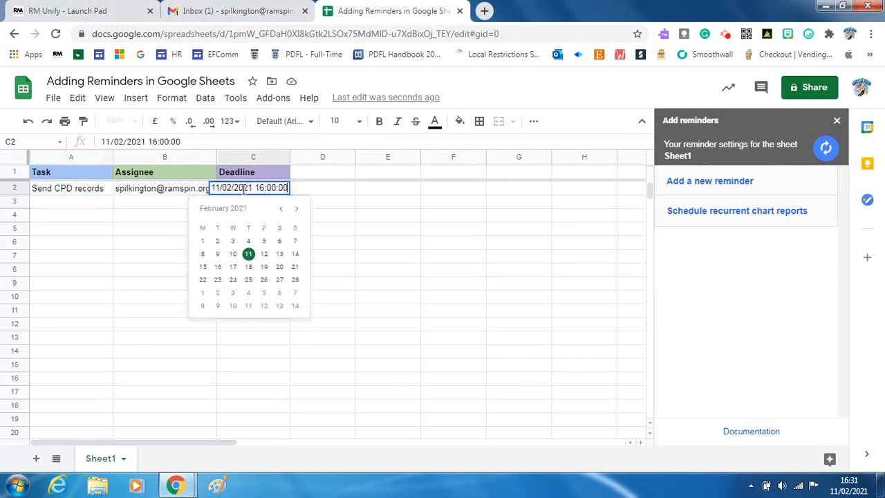
left_click_drag(232, 187, 226, 188)
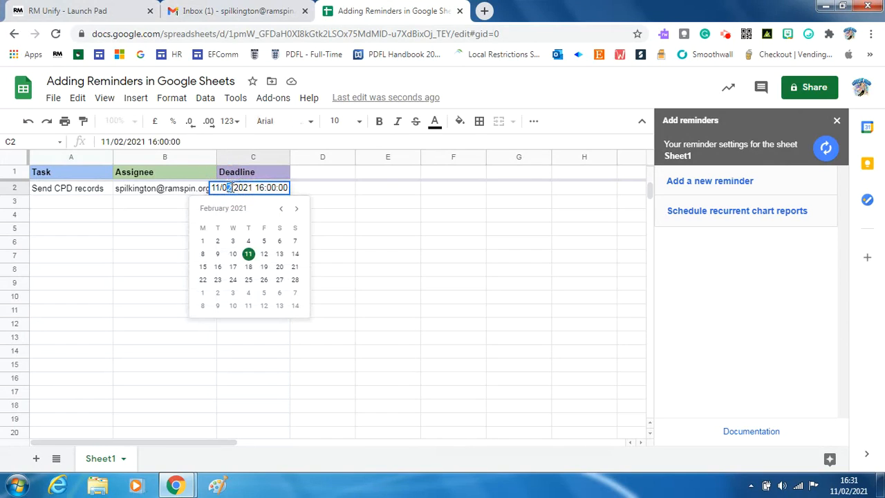
type("3")
left_click(385, 246)
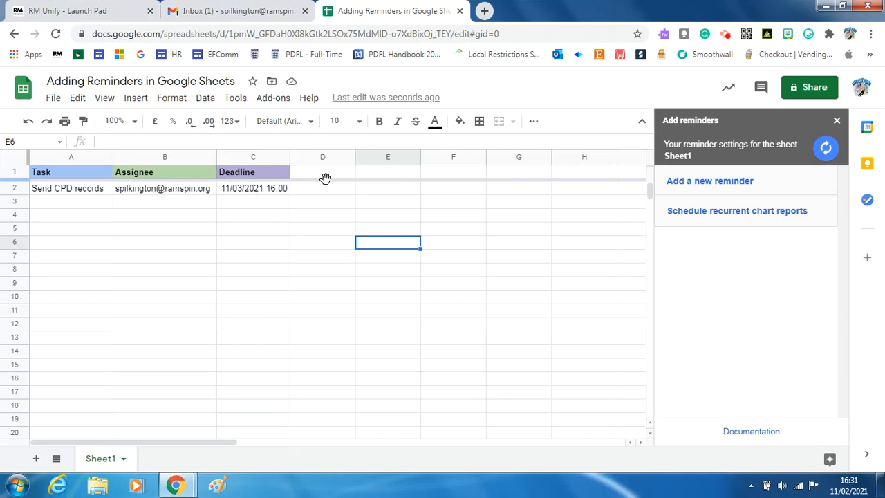
Step: Apply all borders to the range A1:G13
left_click_drag(65, 175, 533, 341)
left_click(479, 123)
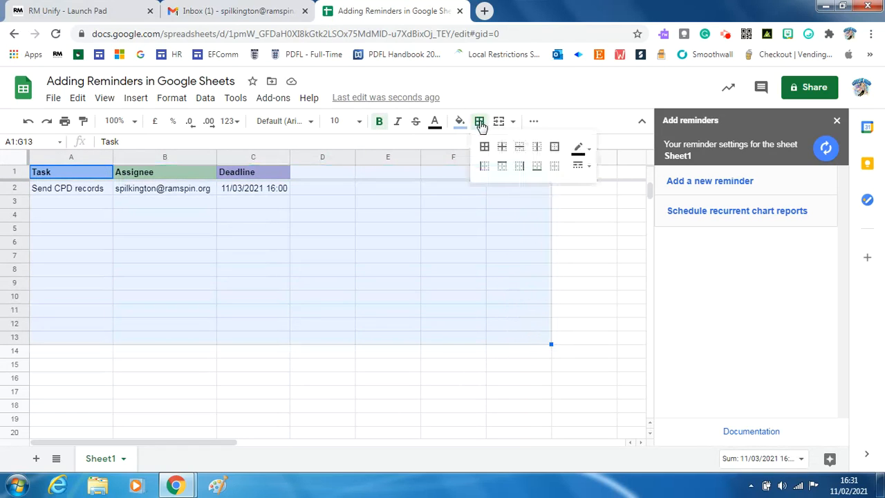
left_click(484, 147)
left_click(424, 393)
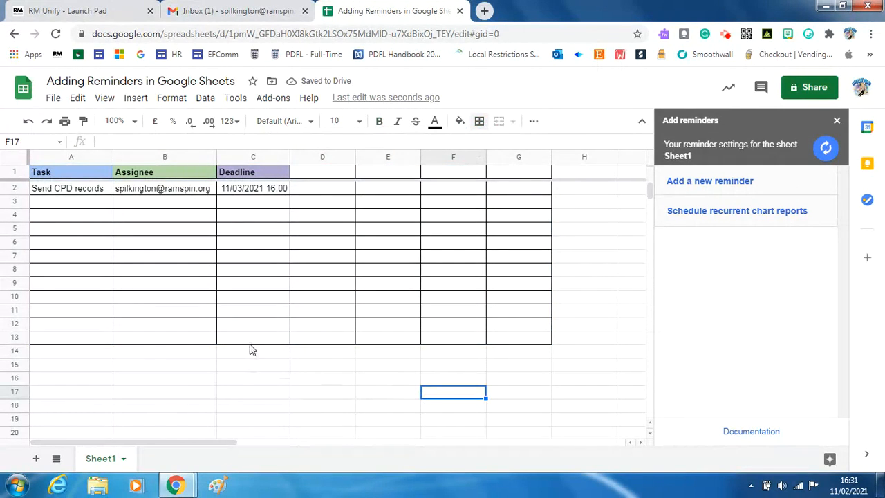
Step: Start a new reminder for the Deadline column and set its email body to "Don't forget to update CPD records!"
left_click(705, 185)
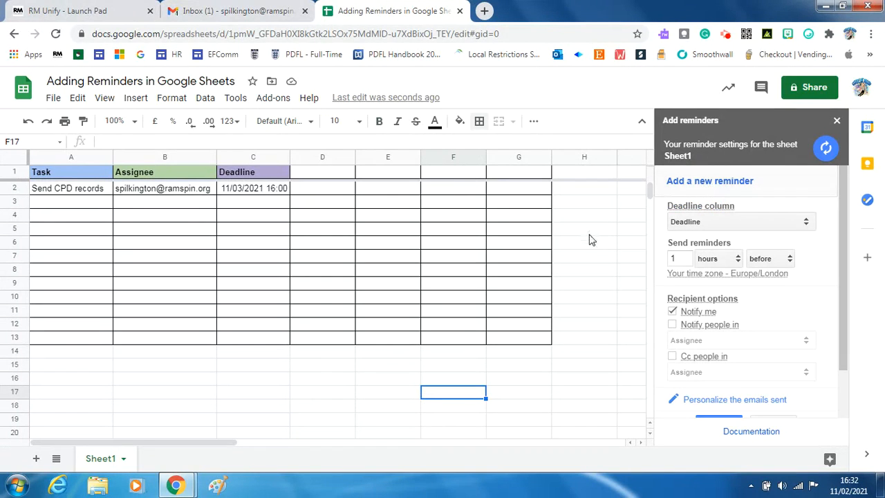
mouse_move(696, 215)
scroll(798, 290, "down", 2)
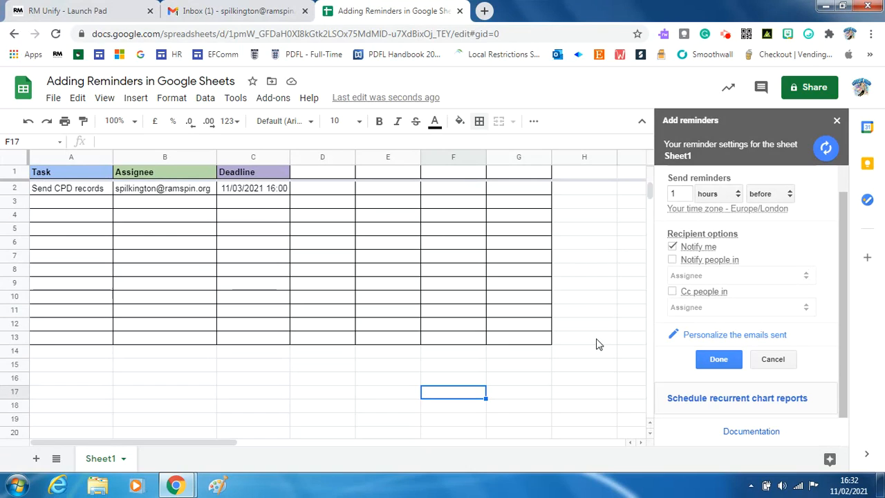
left_click(735, 336)
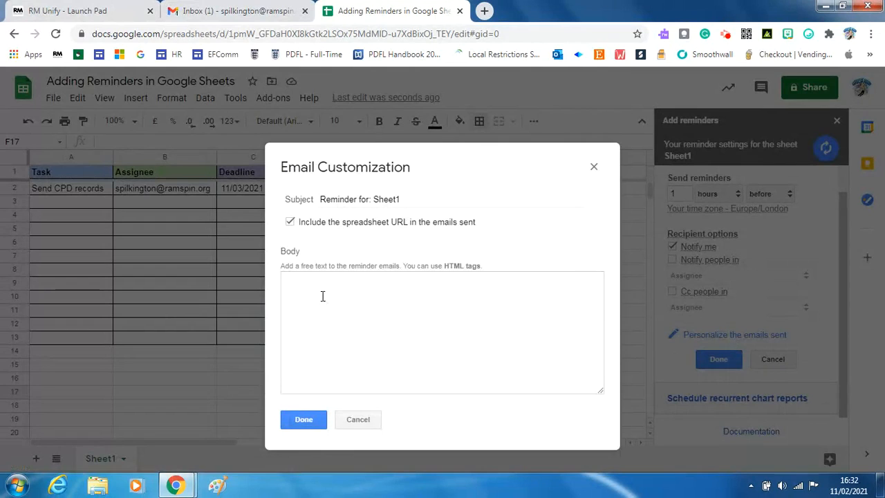
left_click(307, 286)
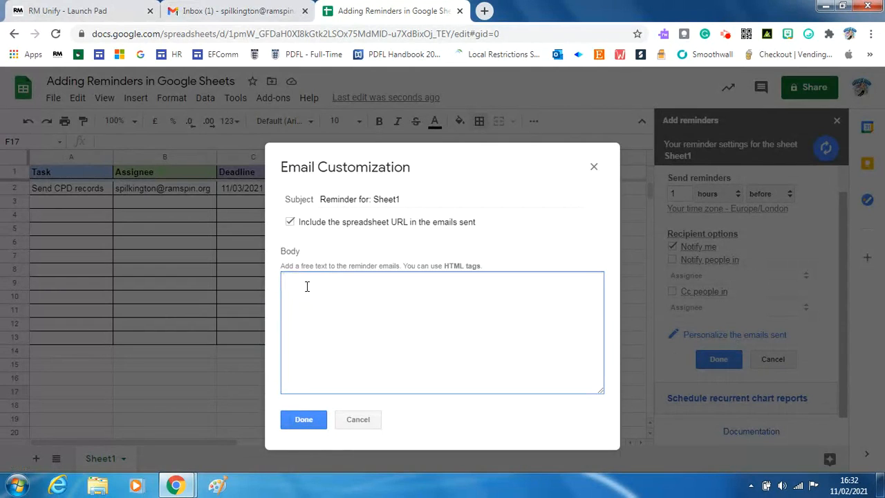
type("Don")
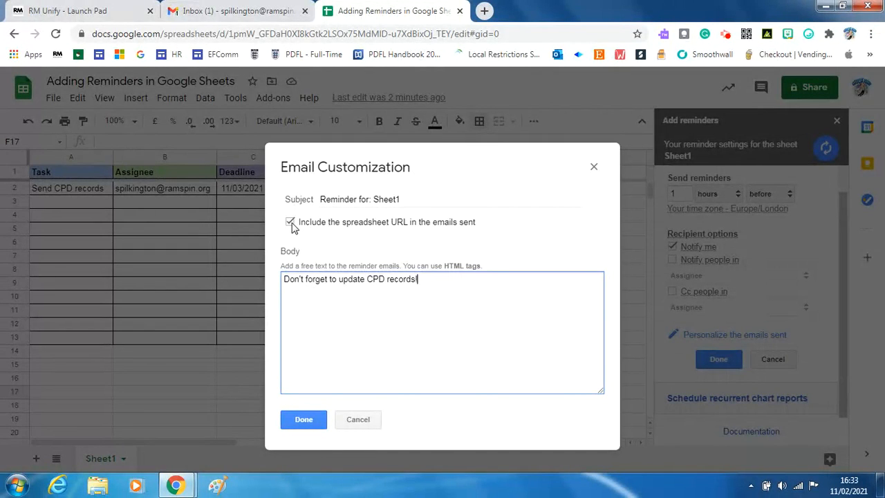
left_click(304, 420)
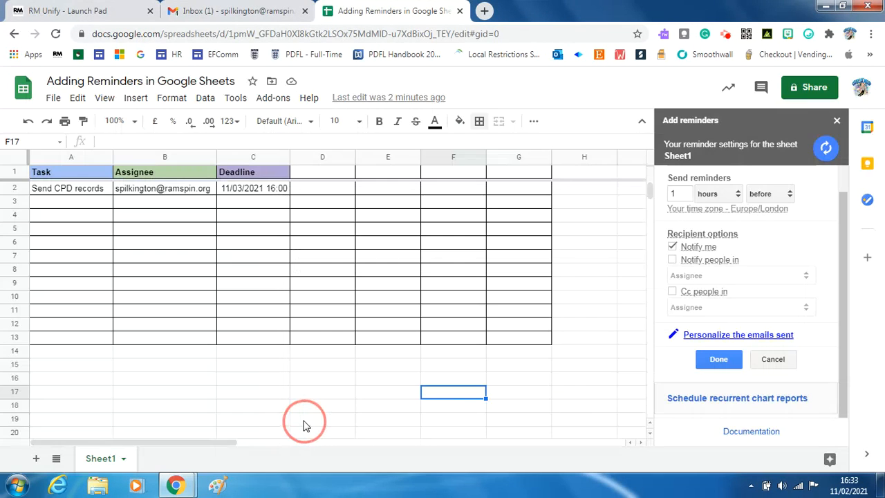
Step: Save the new deadline reminder and close the Add Reminders sidebar
left_click(440, 420)
left_click(716, 362)
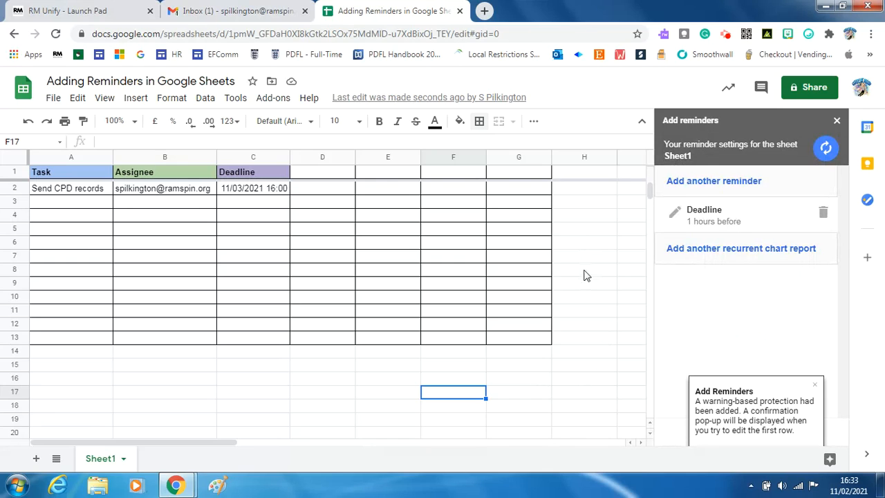
left_click(837, 122)
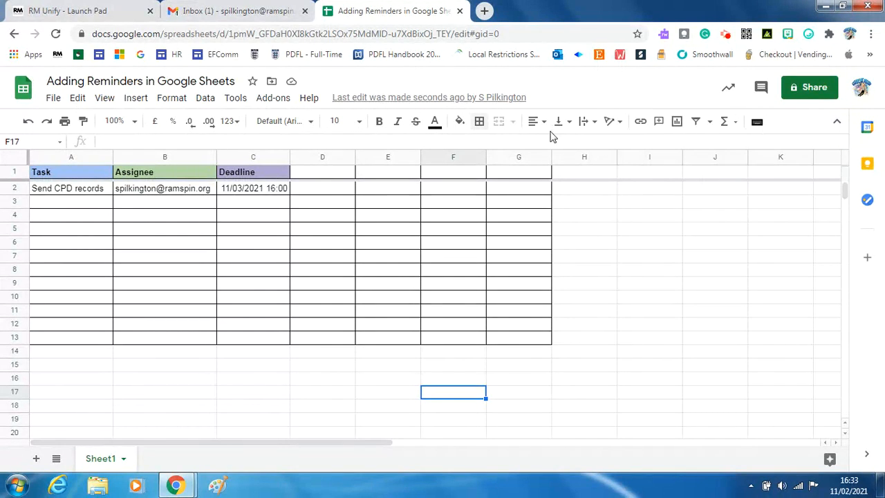
Step: Close the spreadsheet and open the "Reminder for: Sheet1" email in Gmail
left_click(459, 13)
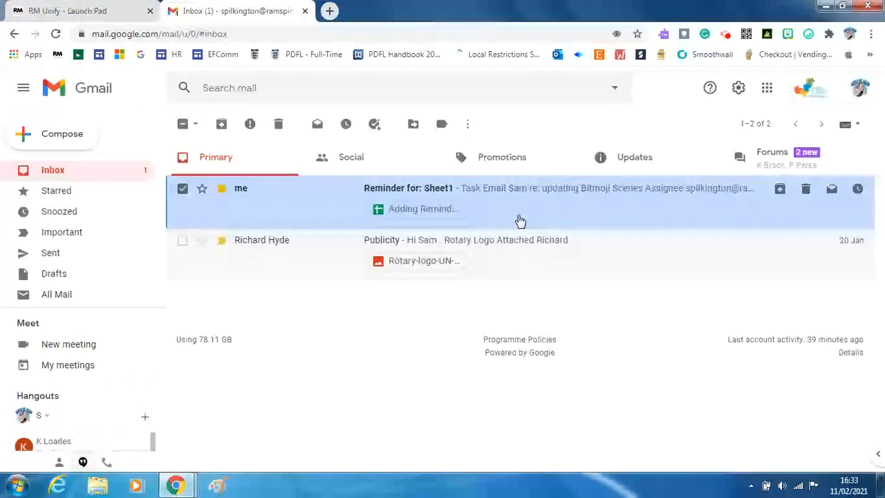
left_click(519, 214)
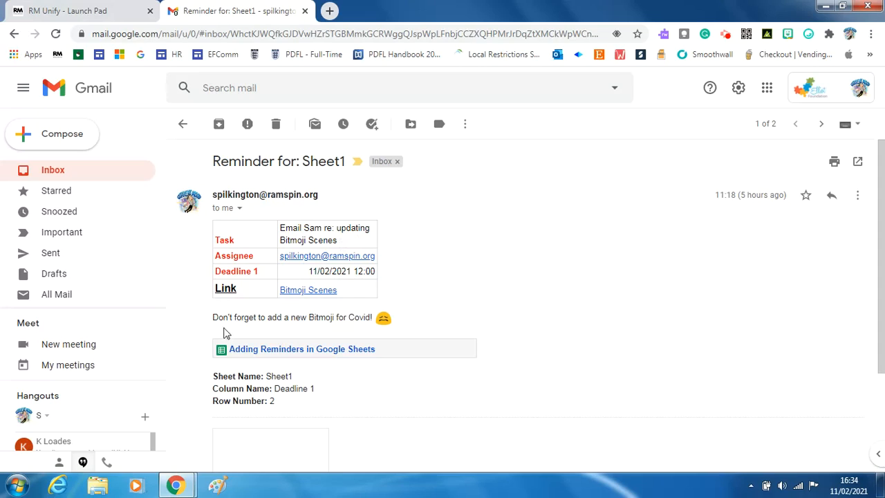
Step: Open the "Adding Reminders in Google Sheets" spreadsheet linked in the email and follow the Bitmoji Scenes link in cell D2
left_click(328, 357)
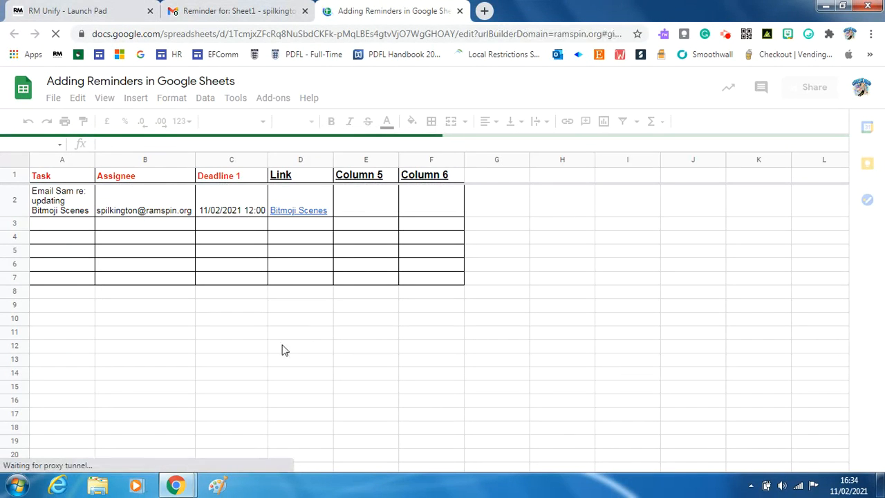
left_click(285, 214)
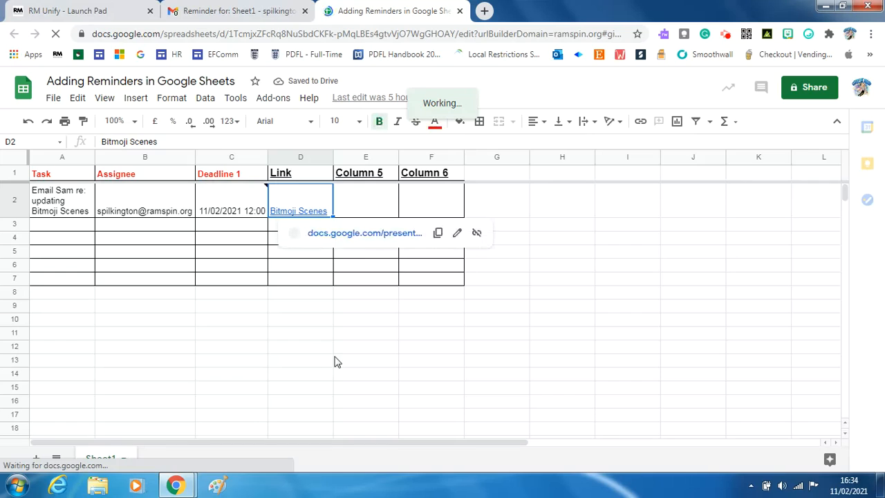
left_click(361, 246)
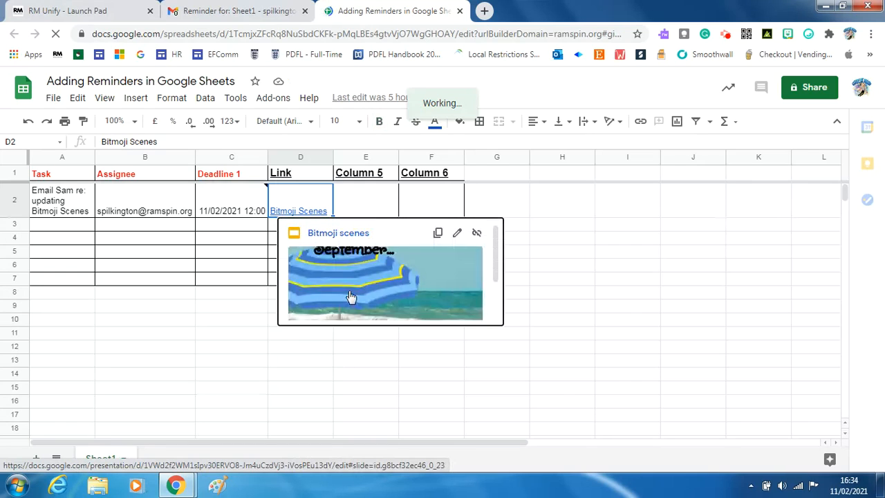
left_click(351, 296)
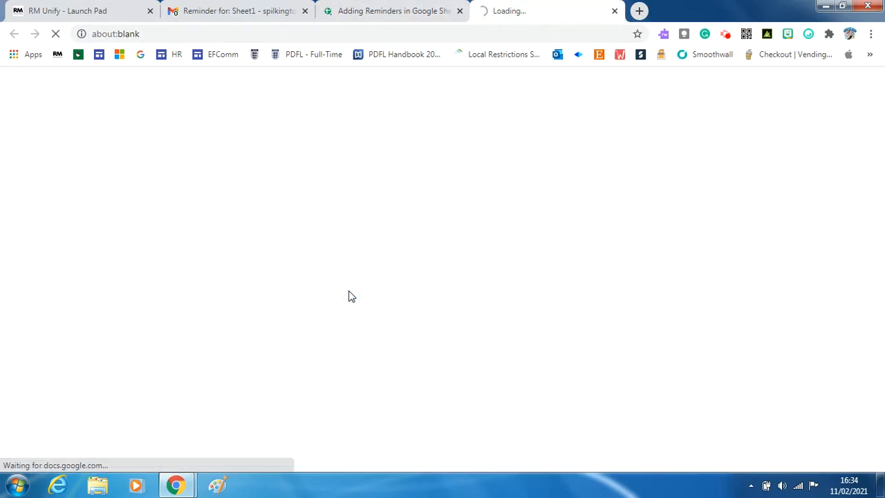